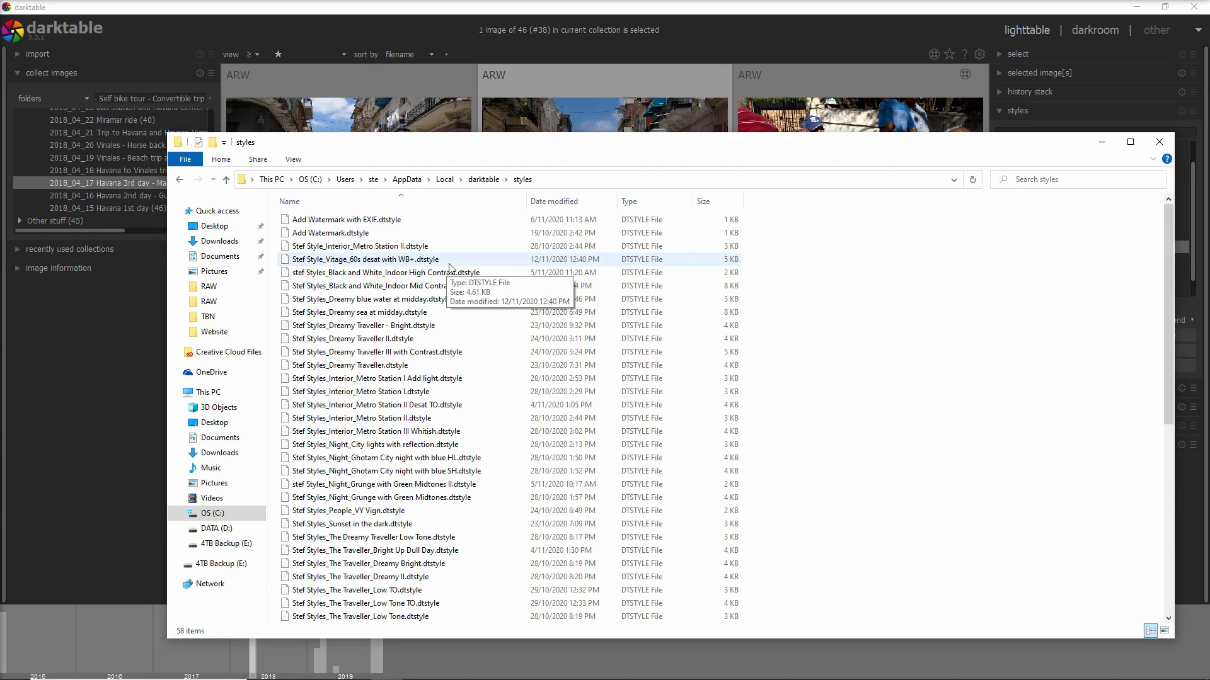
Leave the File Explorer window of 58 .dtstyle files and return to darktable's lighttable
{"action": "key", "text": "alt+Tab"}
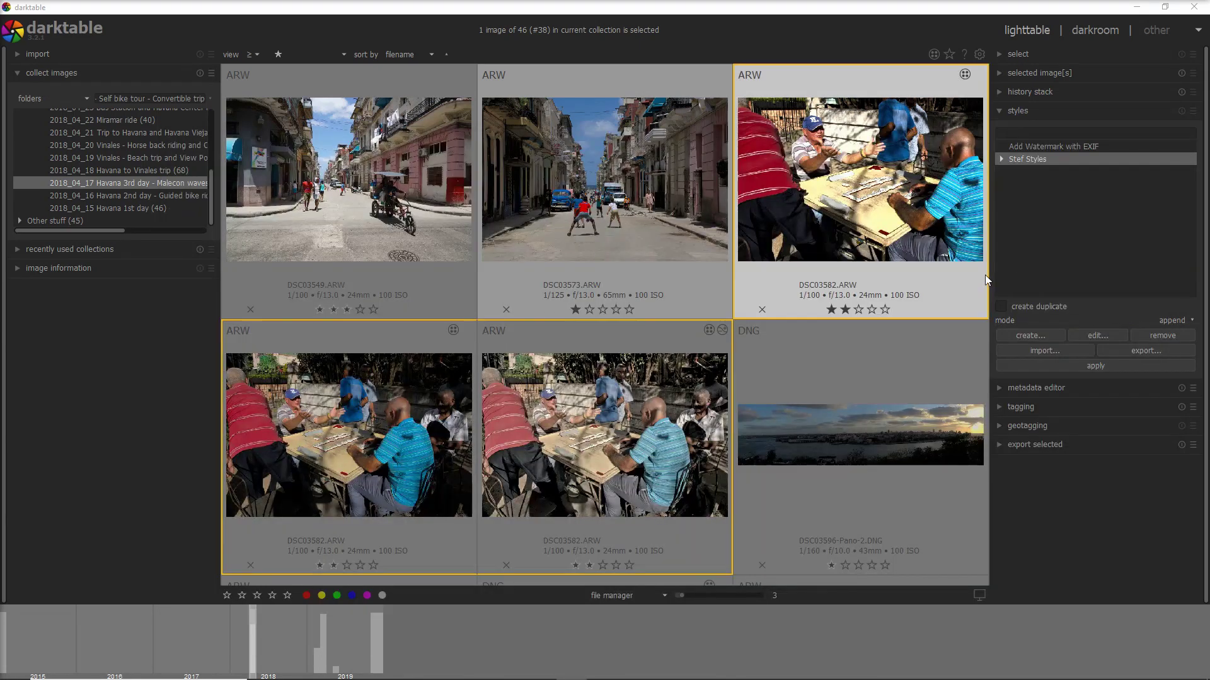
Expand Stef Styles > Vintage and select the 60s desat with WB+ style
{"action": "left_click", "coordinate": [1000, 158]}
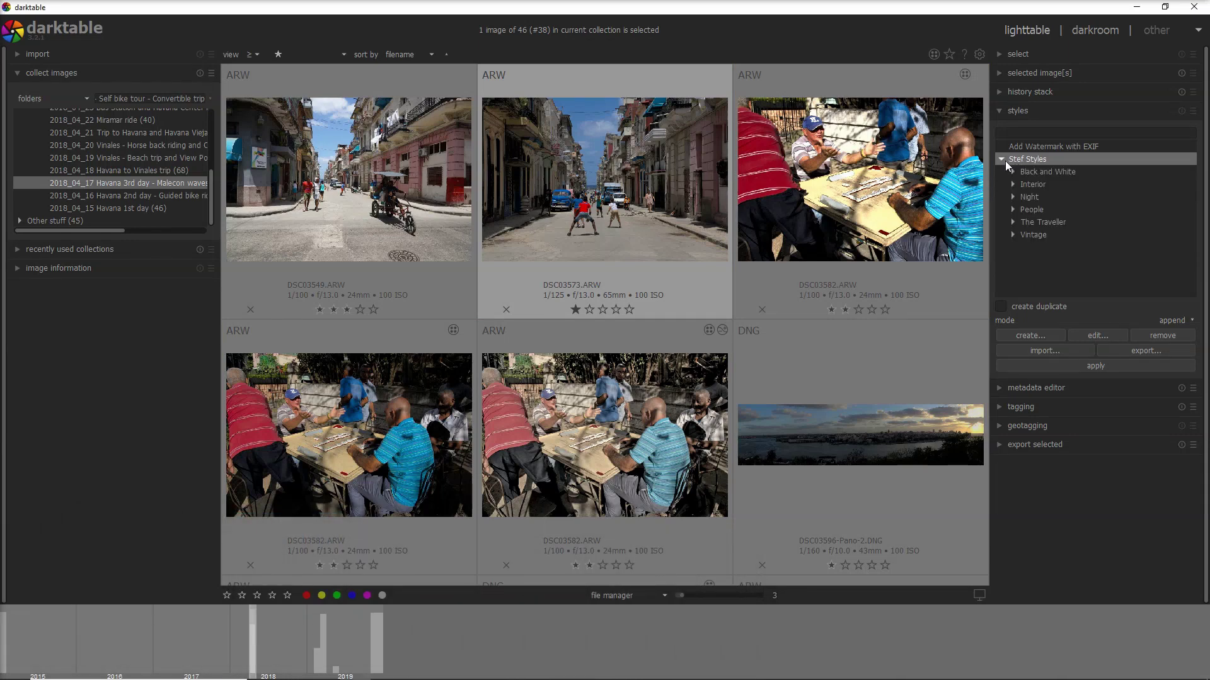
{"action": "left_click", "coordinate": [1011, 235]}
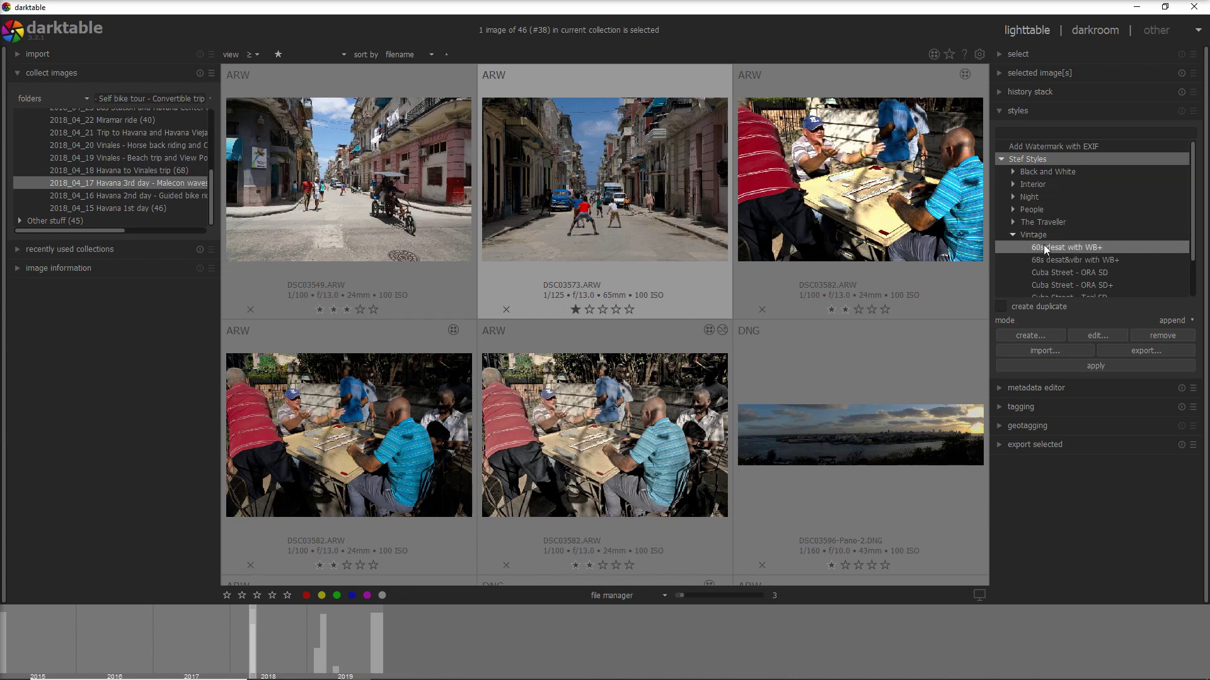
{"action": "scroll", "coordinate": [1061, 278], "scroll_direction": "down", "scroll_amount": 2}
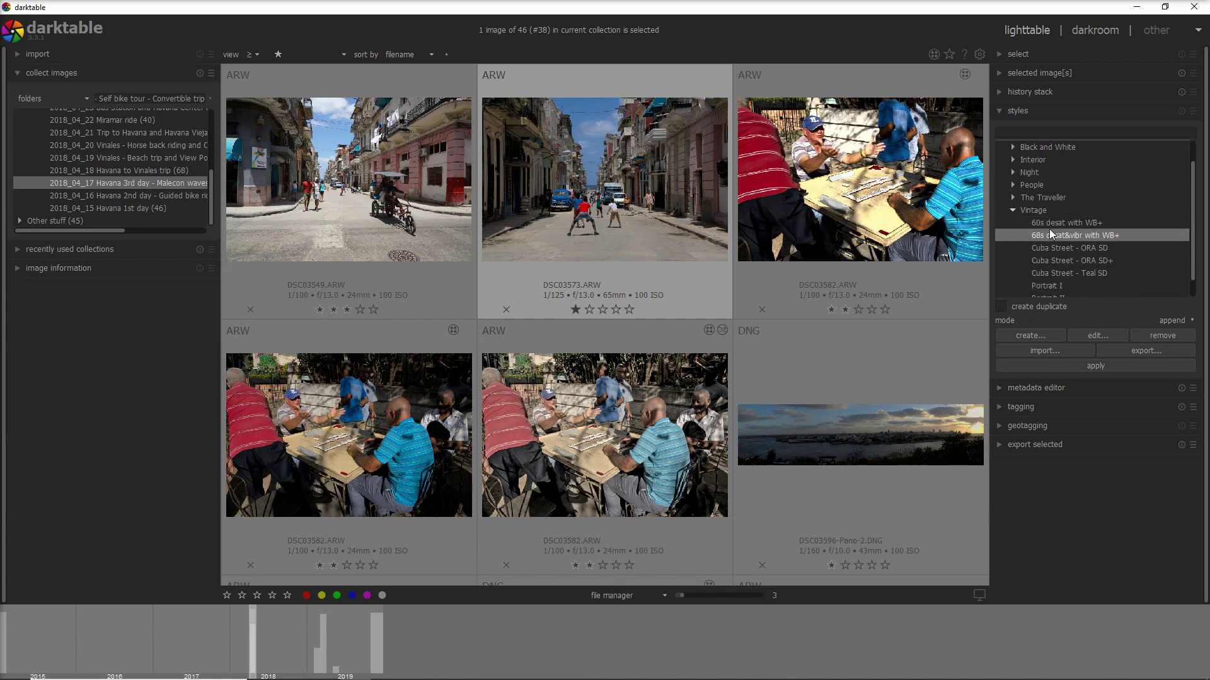
{"action": "mouse_move", "coordinate": [1052, 222]}
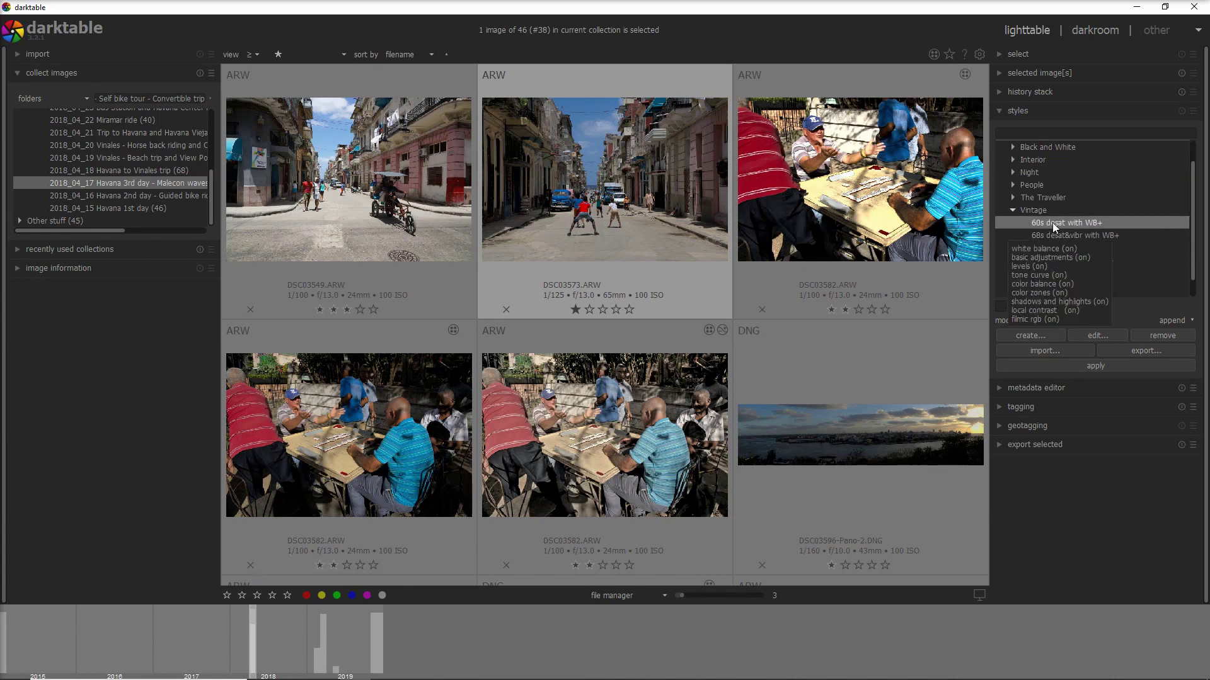
{"action": "left_click", "coordinate": [1074, 221]}
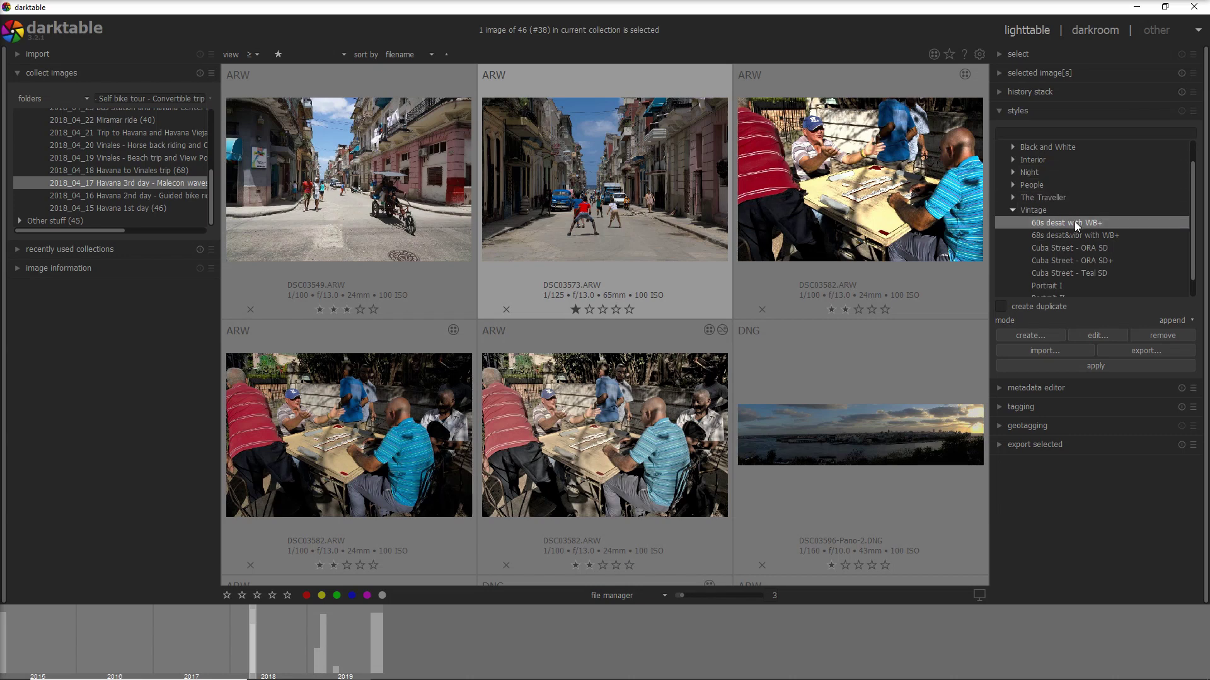
{"action": "left_click", "coordinate": [1115, 336]}
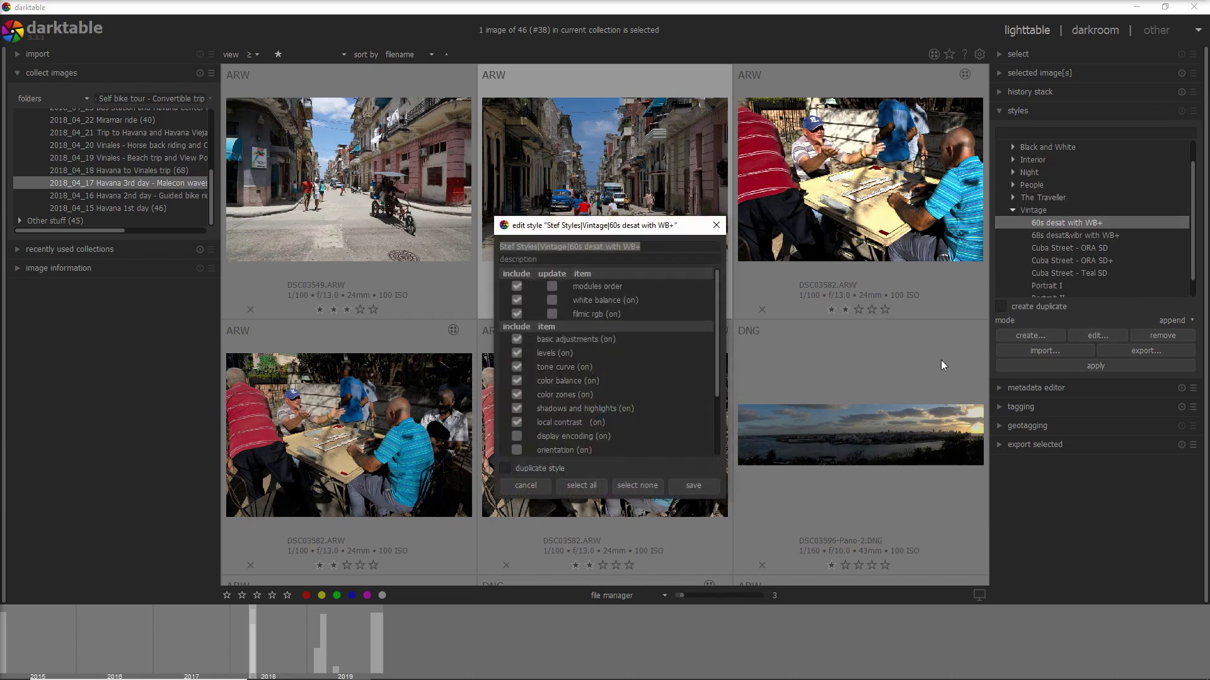
{"action": "left_click", "coordinate": [548, 248]}
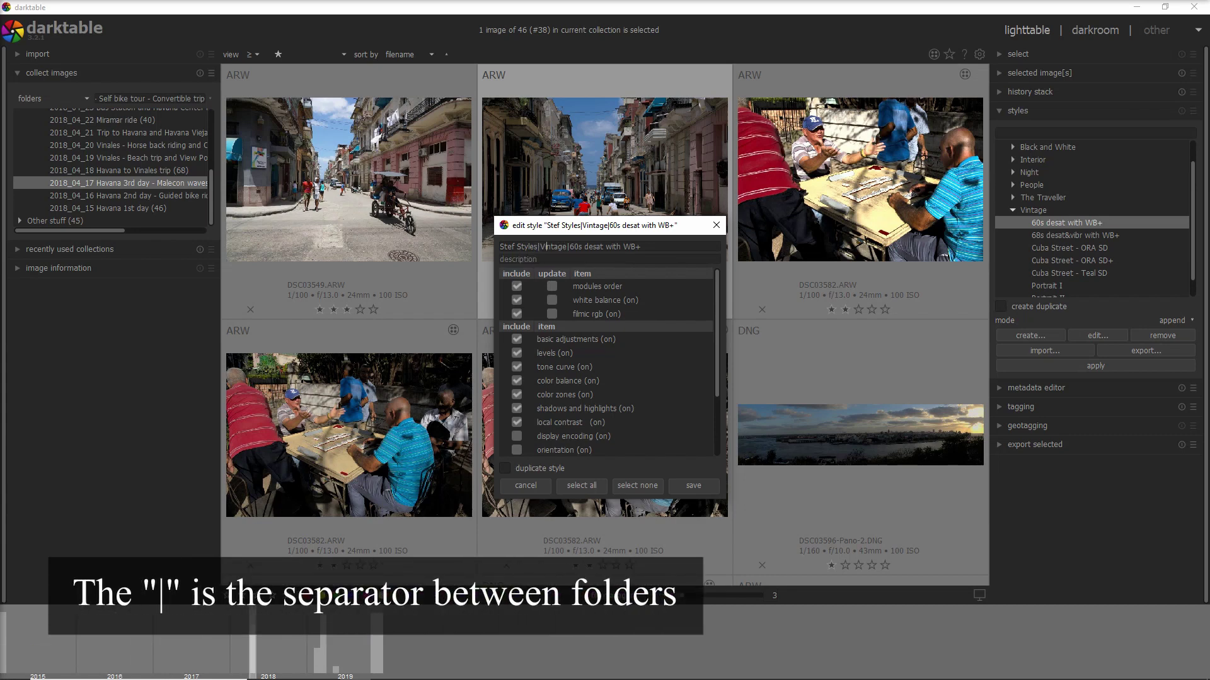
{"action": "key", "text": "Return"}
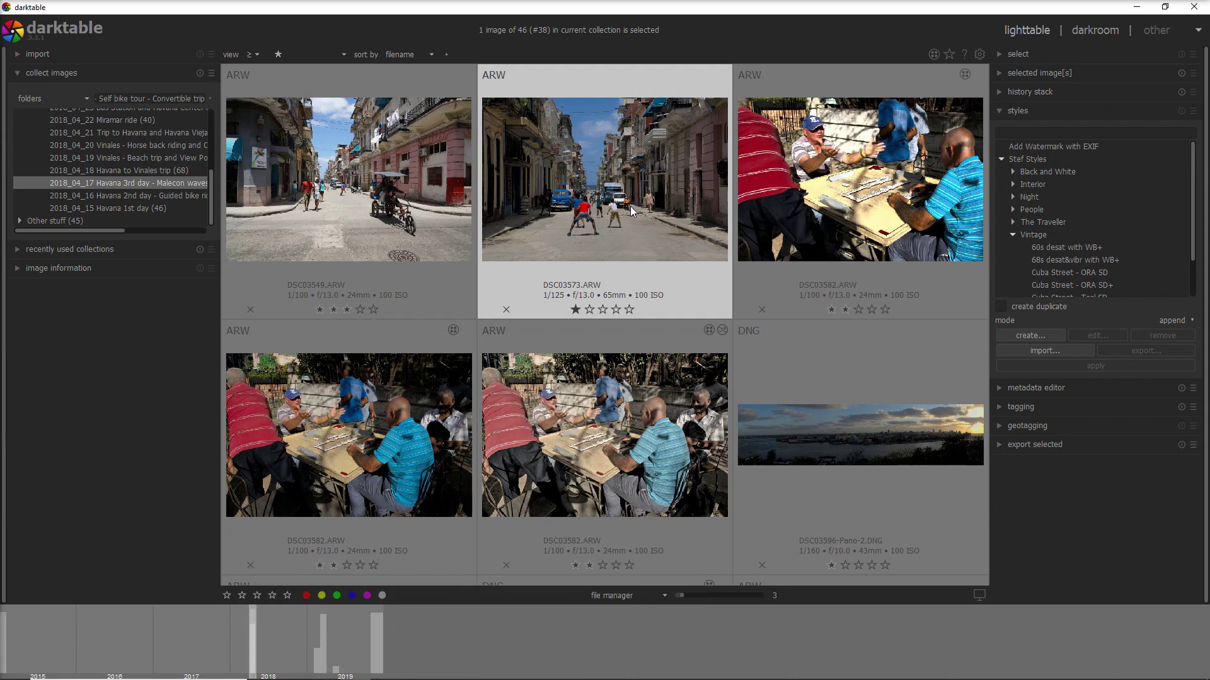
With 'create duplicate' enabled, apply the 60s desat with WB+ style to the street photo
{"action": "left_click", "coordinate": [1001, 306]}
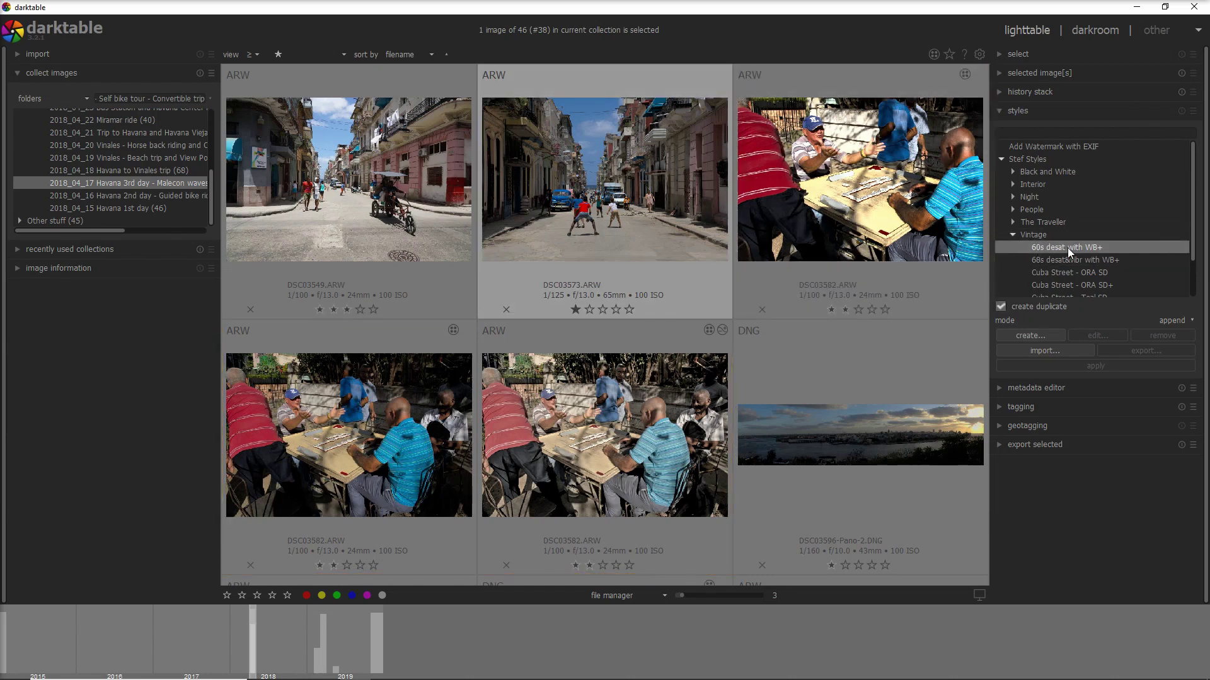
{"action": "mouse_move", "coordinate": [1067, 247]}
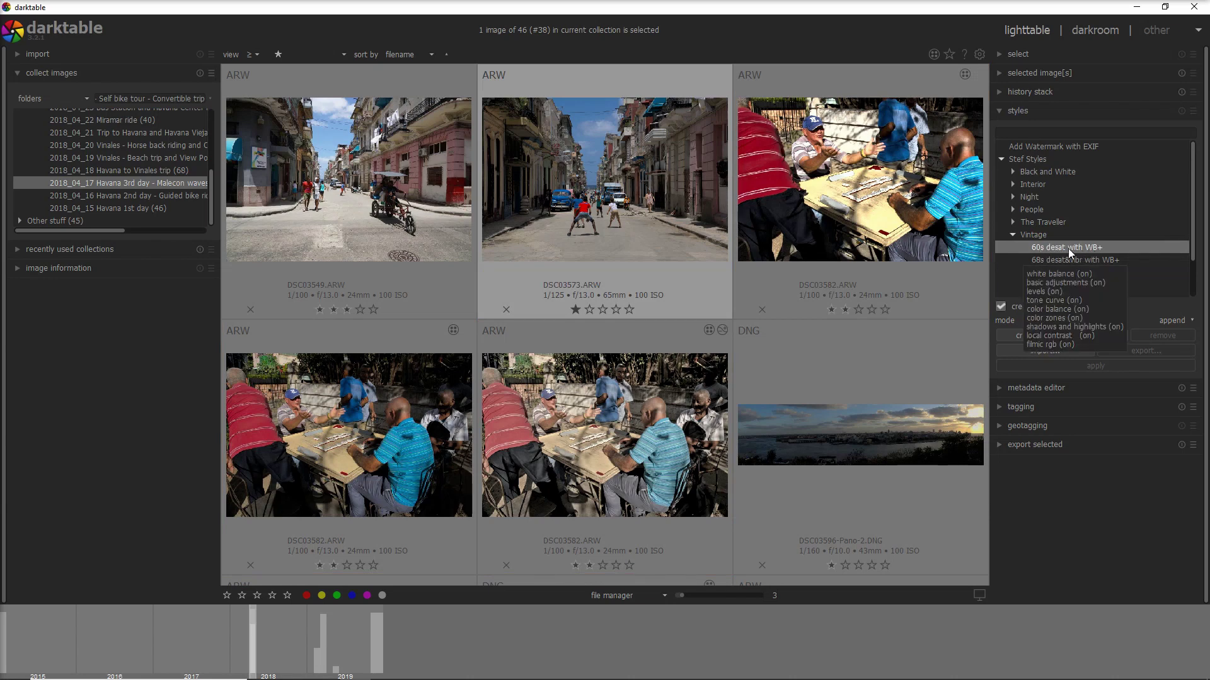
{"action": "double_click", "coordinate": [1061, 246]}
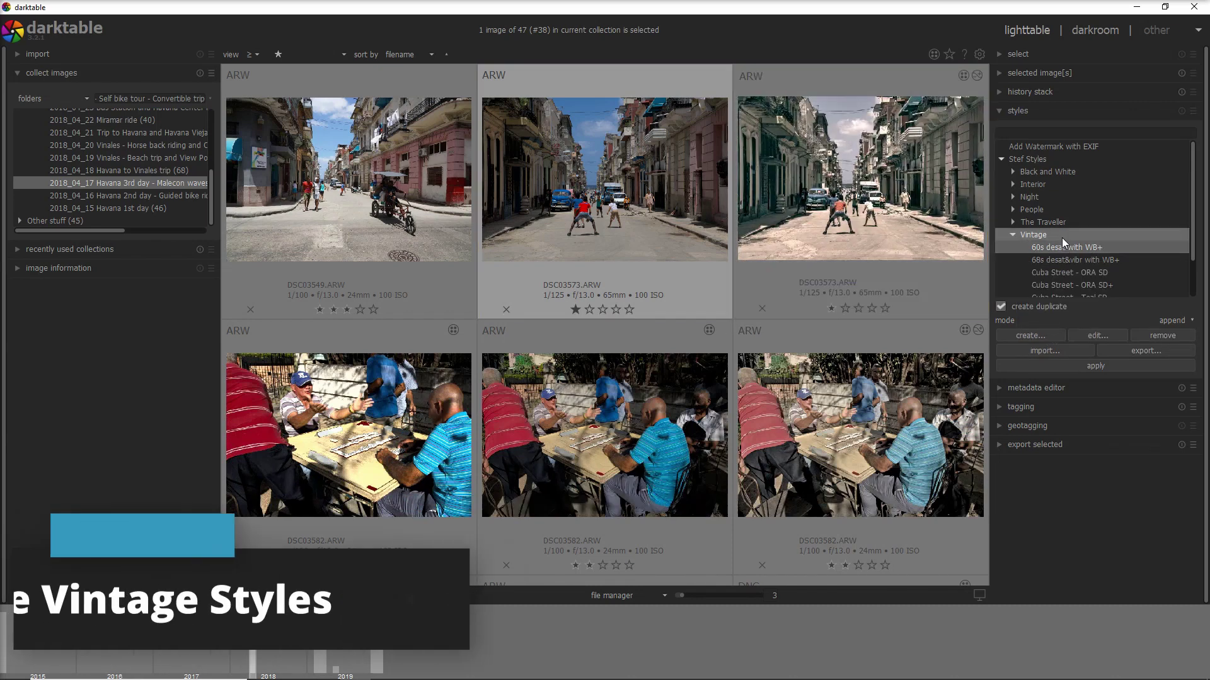
{"action": "scroll", "coordinate": [1067, 237], "scroll_direction": "down", "scroll_amount": 2}
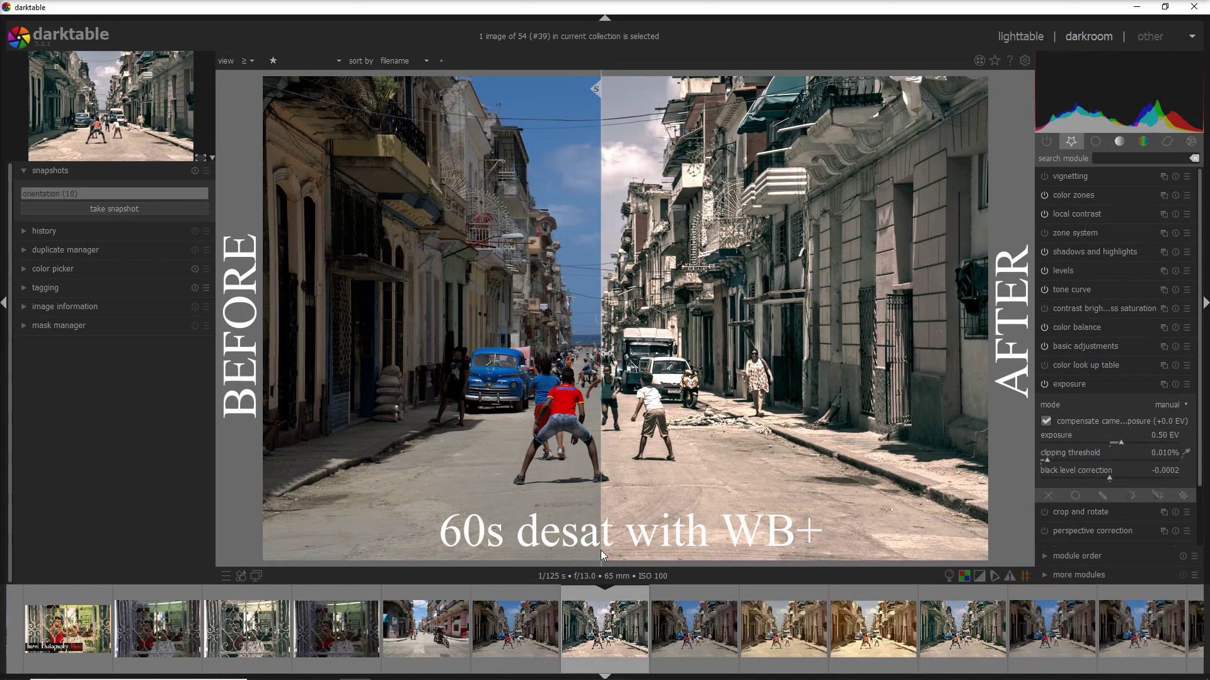
Compare the 60s desat and 68s desat&vibr with WB+ duplicates against the original in before/after view
{"action": "left_click_drag", "start_coordinate": [600, 550], "coordinate": [583, 487]}
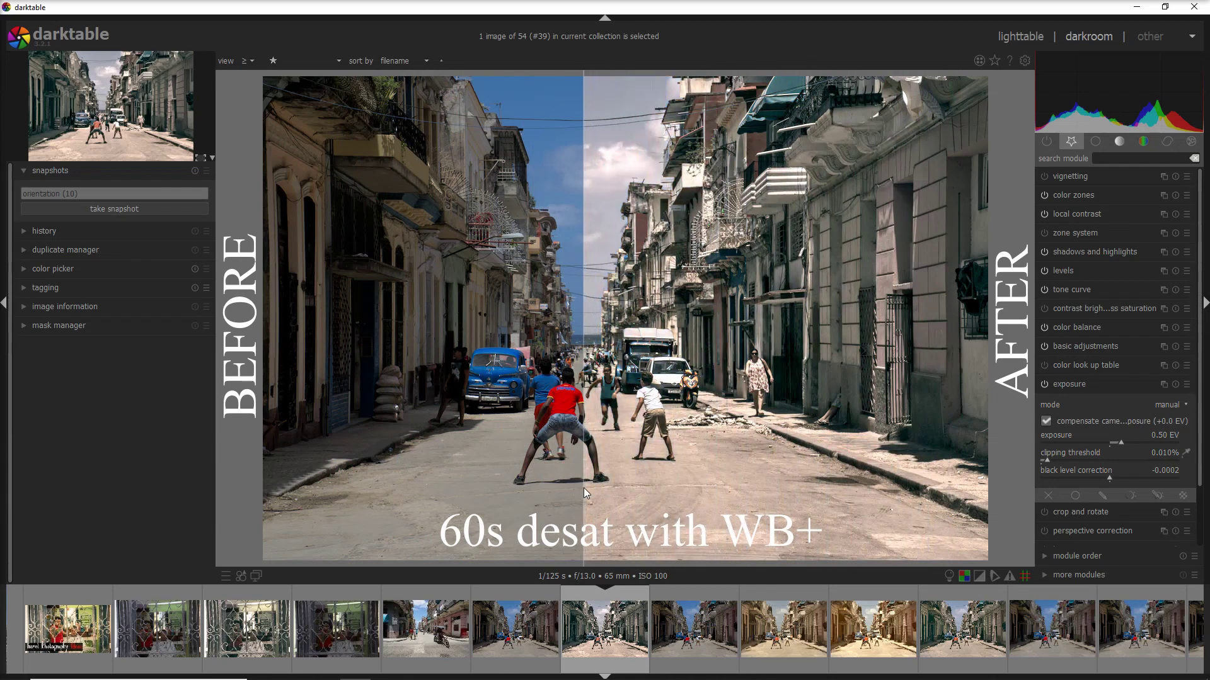
{"action": "left_click", "coordinate": [696, 641]}
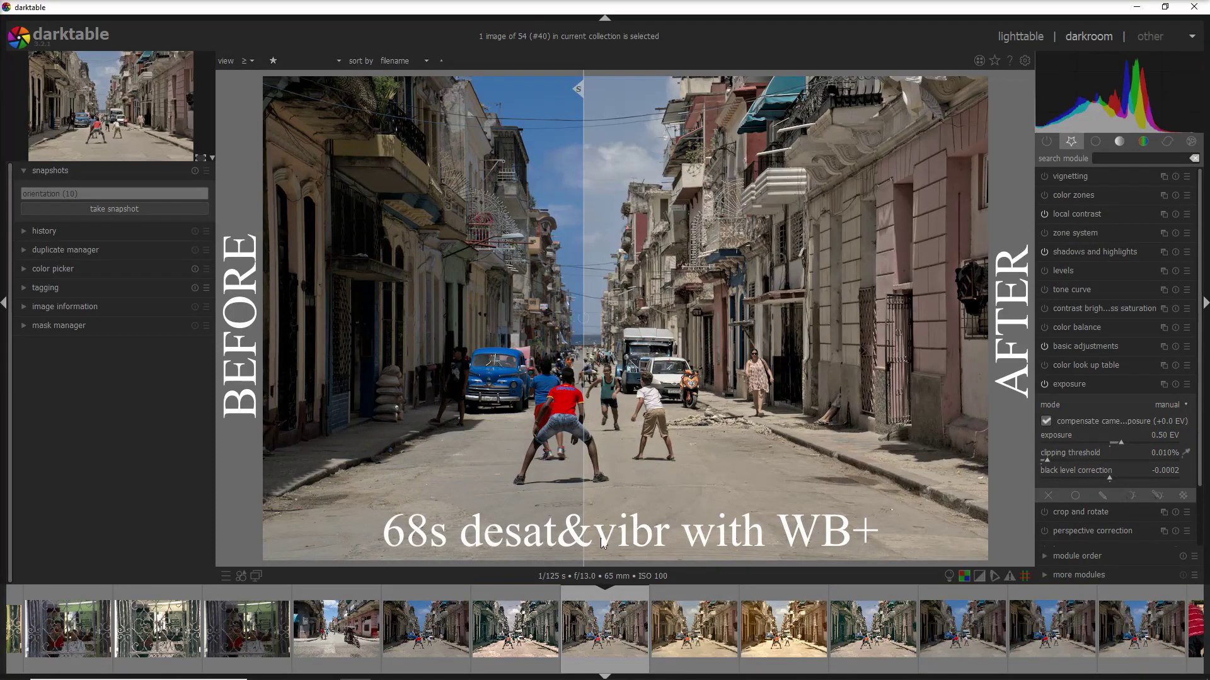
{"action": "left_click_drag", "start_coordinate": [586, 543], "coordinate": [590, 454]}
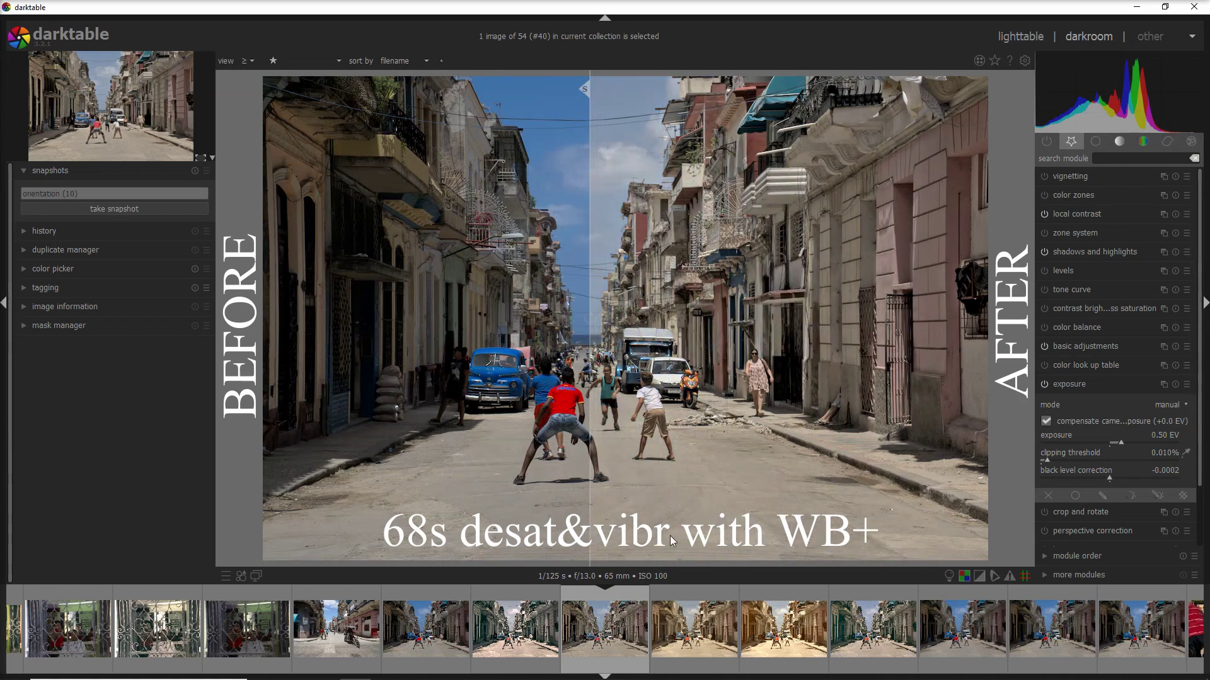
Compare the Cuba Street ORA SD, ORA SD+ and Teal SD duplicates against the original in before/after view
{"action": "left_click", "coordinate": [695, 624]}
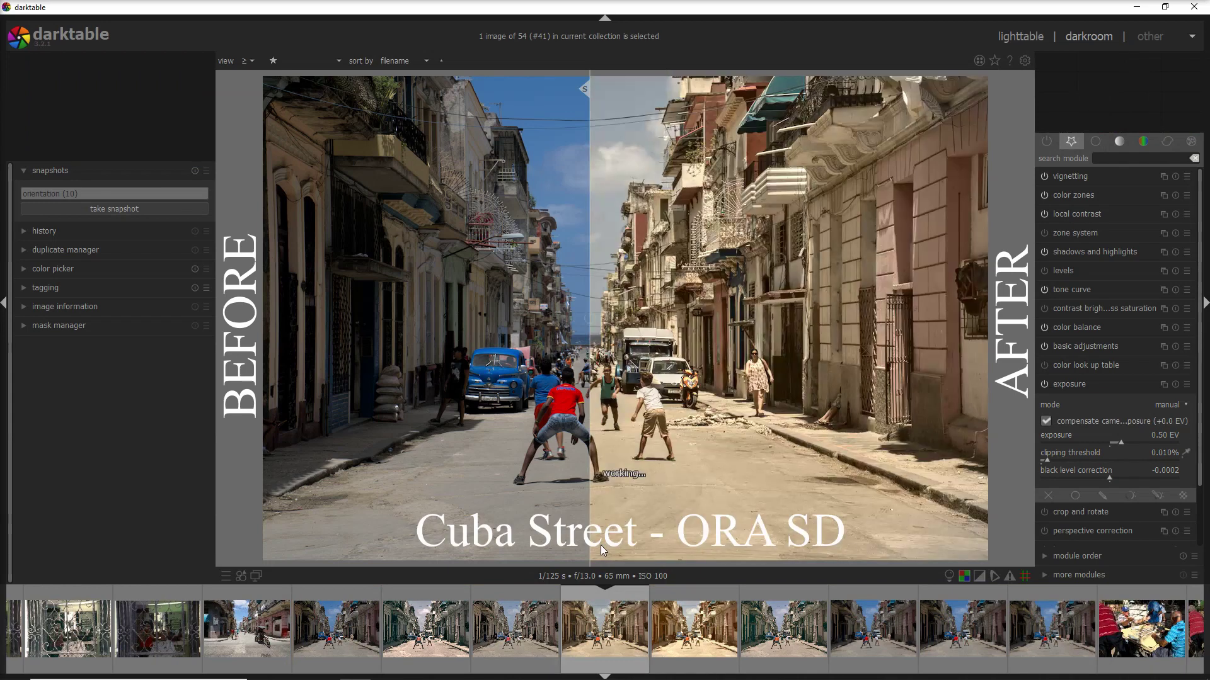
{"action": "left_click_drag", "start_coordinate": [595, 552], "coordinate": [586, 492]}
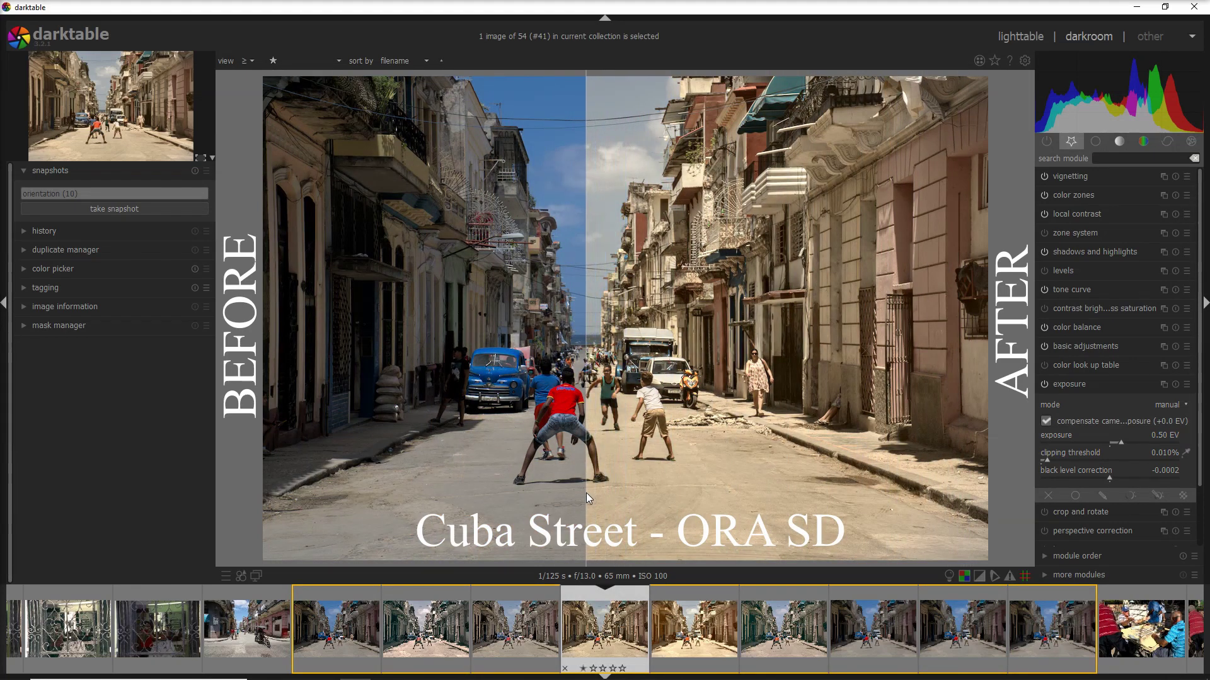
{"action": "left_click", "coordinate": [707, 632]}
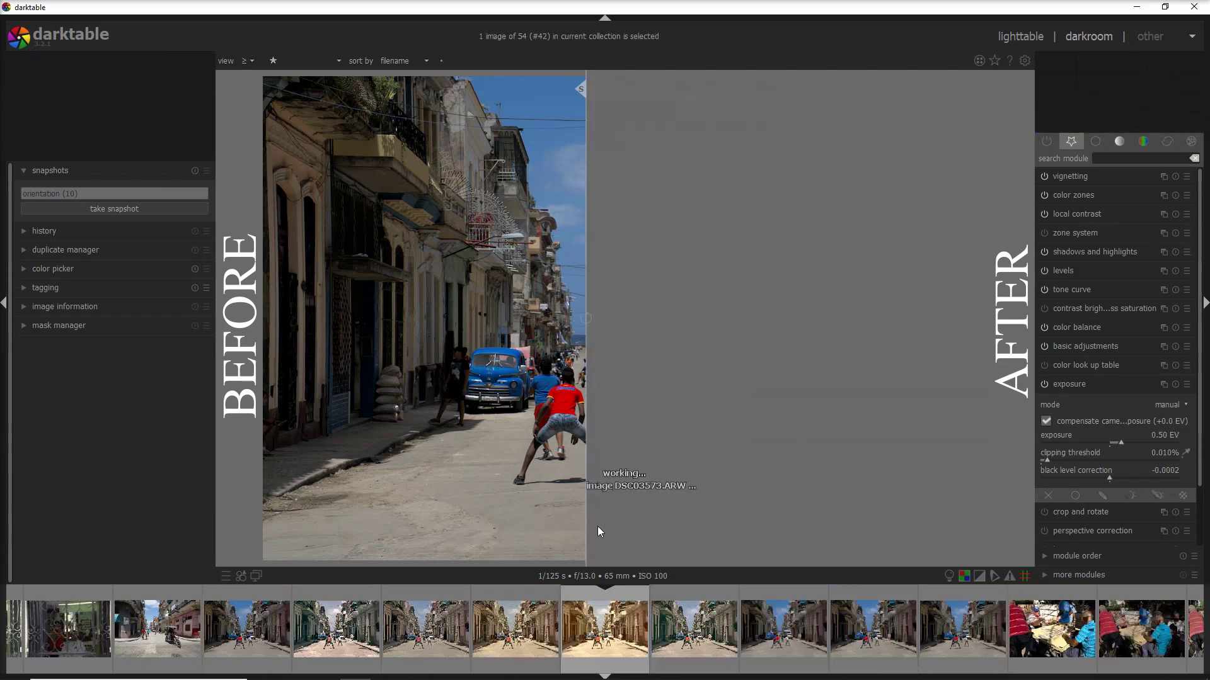
{"action": "left_click_drag", "start_coordinate": [599, 532], "coordinate": [585, 453]}
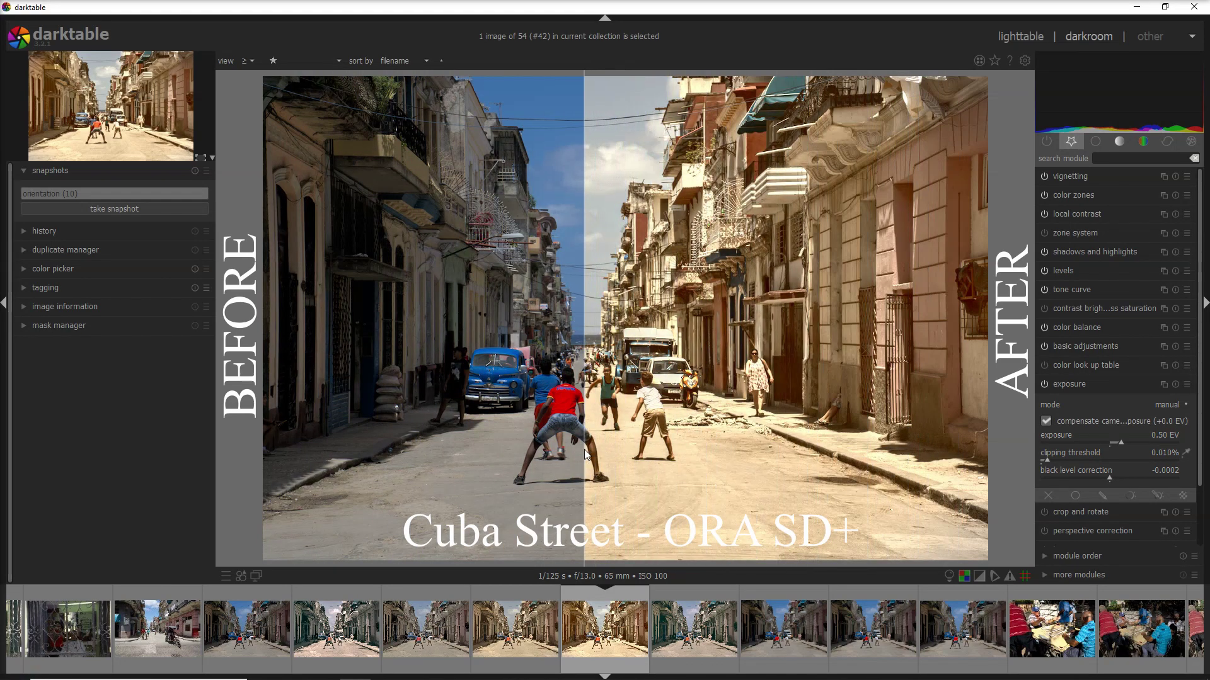
{"action": "left_click", "coordinate": [704, 632]}
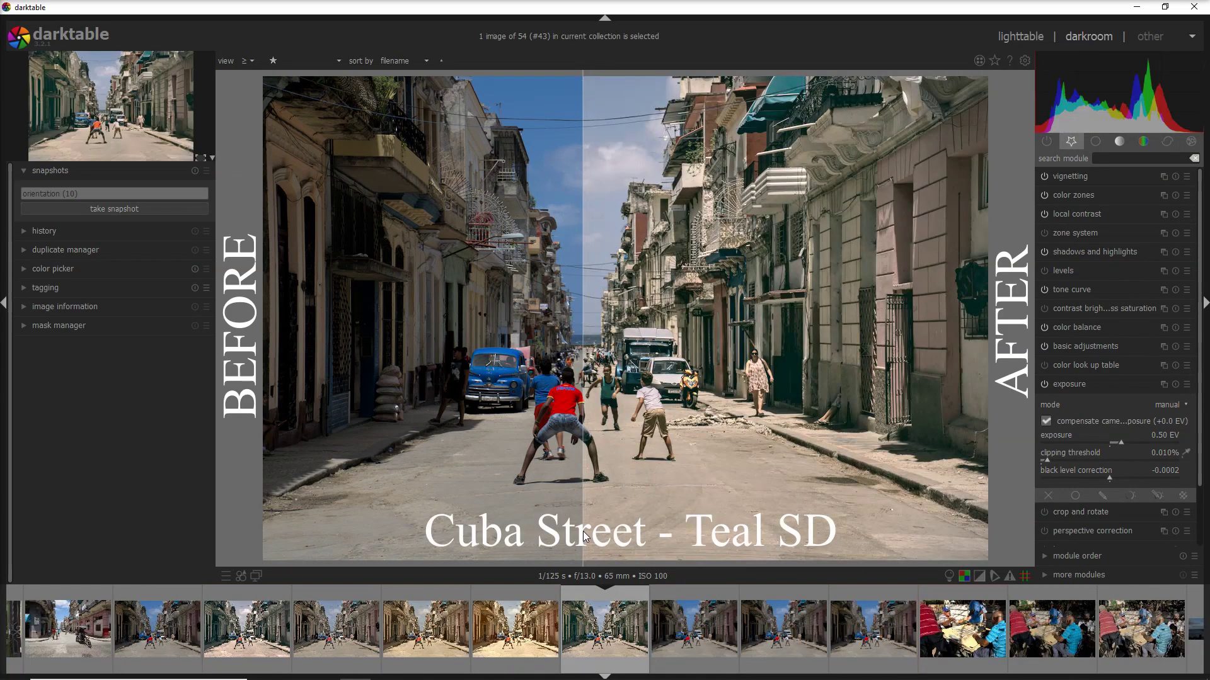
{"action": "left_click_drag", "start_coordinate": [584, 536], "coordinate": [585, 433]}
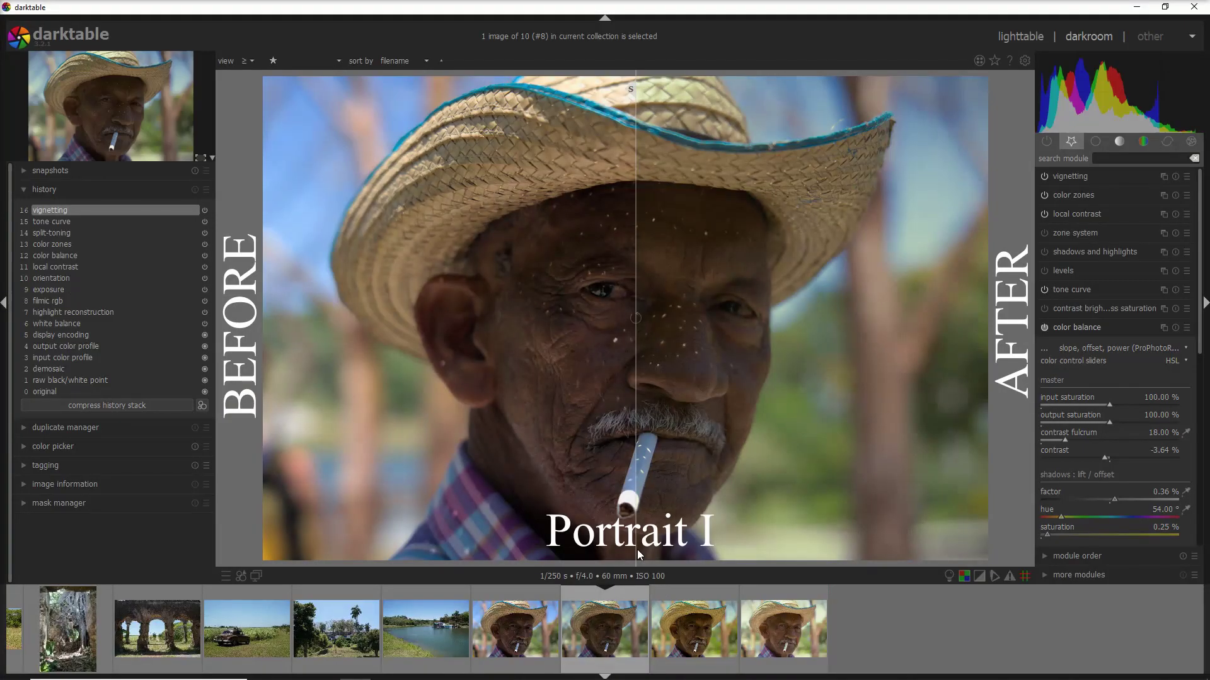
Compare the Portrait I, Portrait II and Portrait III versions of the portrait against the original
{"action": "left_click_drag", "start_coordinate": [637, 549], "coordinate": [632, 482]}
{"action": "left_click", "coordinate": [698, 611]}
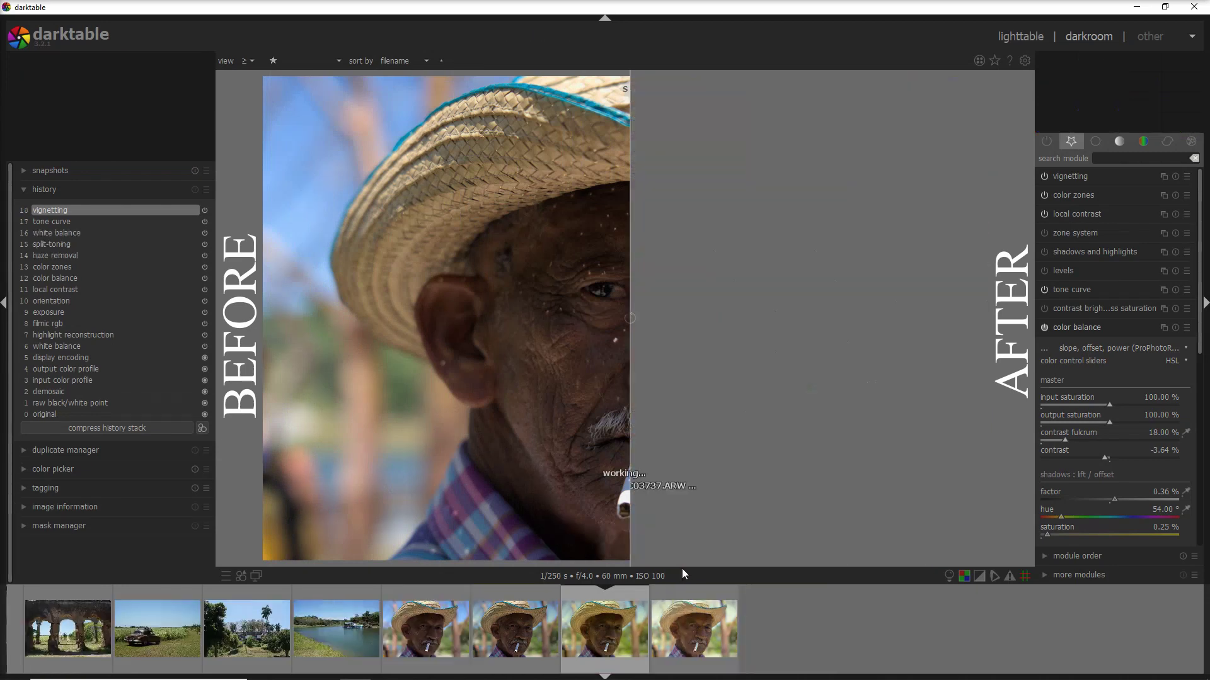
{"action": "left_click_drag", "start_coordinate": [637, 549], "coordinate": [638, 522]}
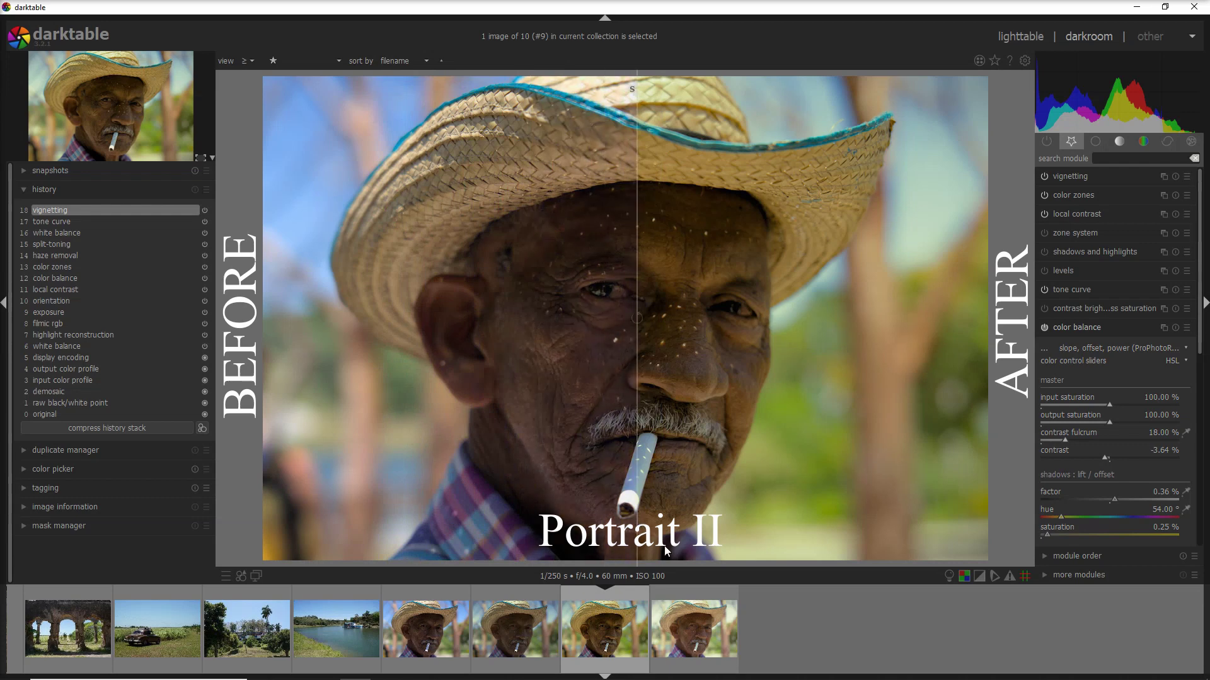
{"action": "left_click", "coordinate": [690, 614]}
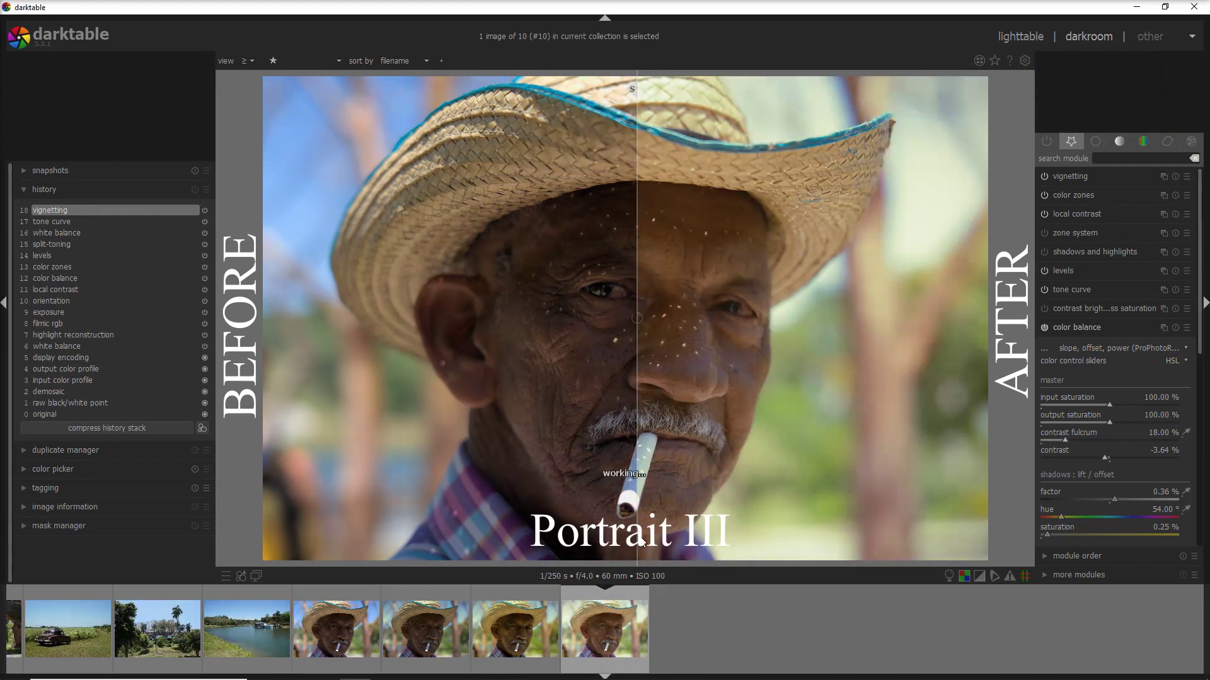
{"action": "left_click_drag", "start_coordinate": [642, 541], "coordinate": [667, 531]}
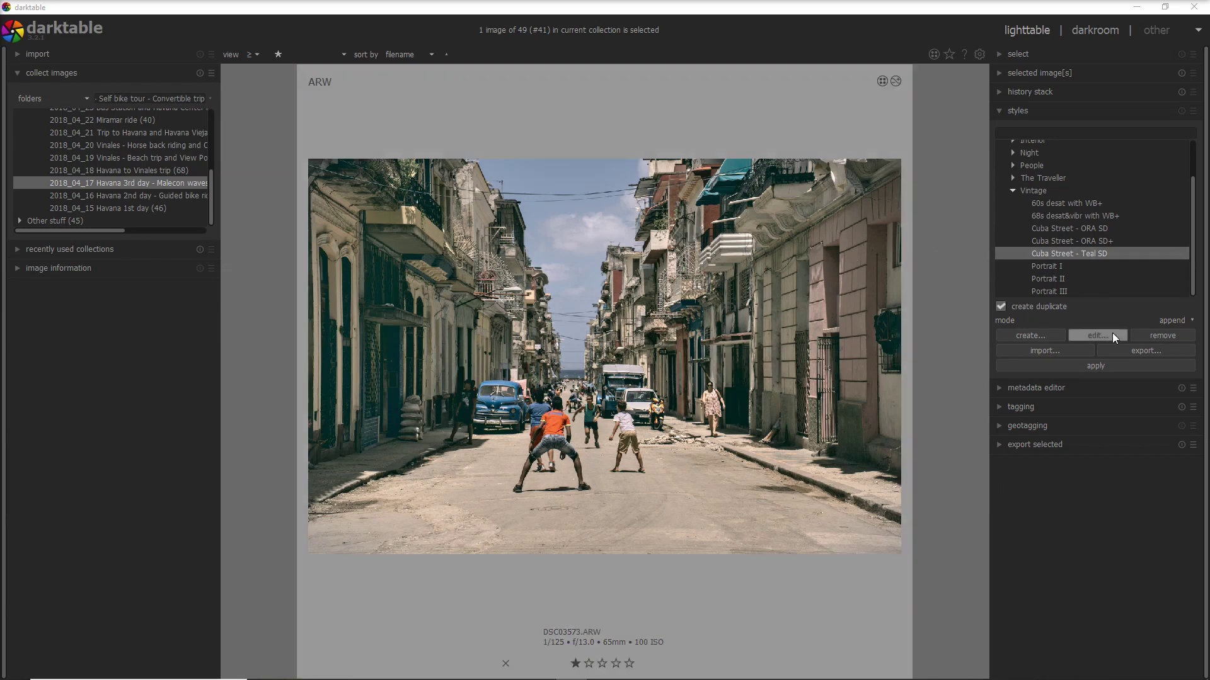
Inspect the Cuba Street - Teal SD style's modules without saving, then open the street photo in darkroom
{"action": "left_click", "coordinate": [1112, 335]}
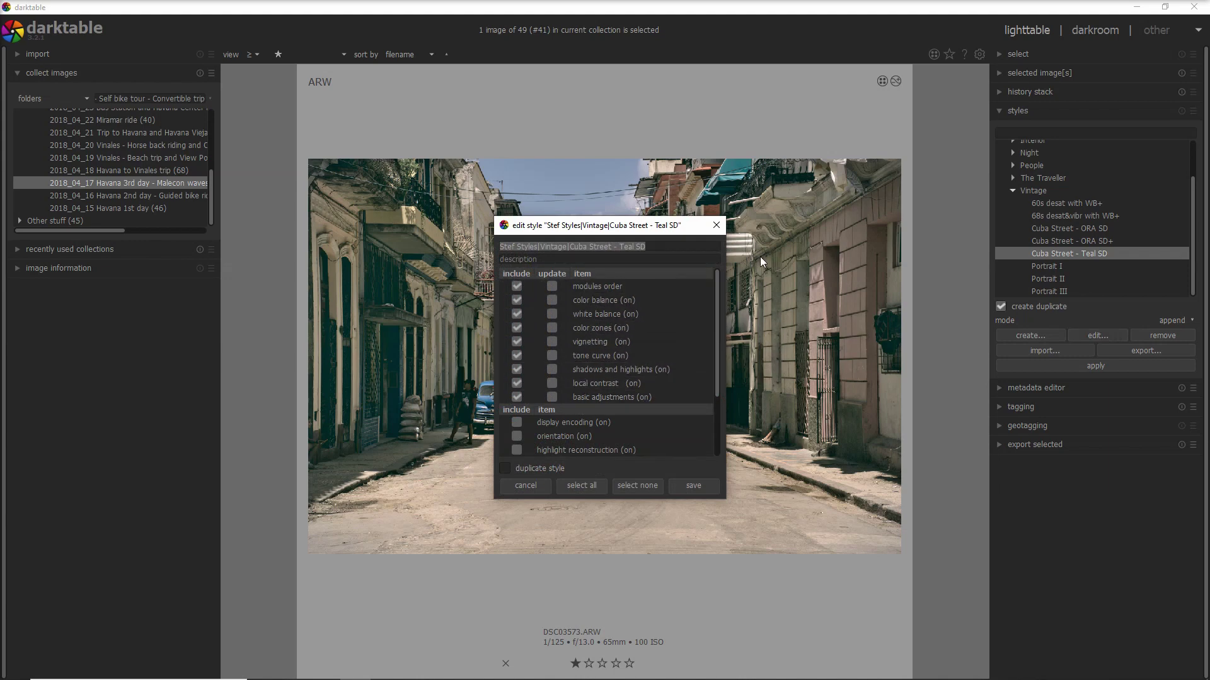
{"action": "left_click", "coordinate": [717, 225]}
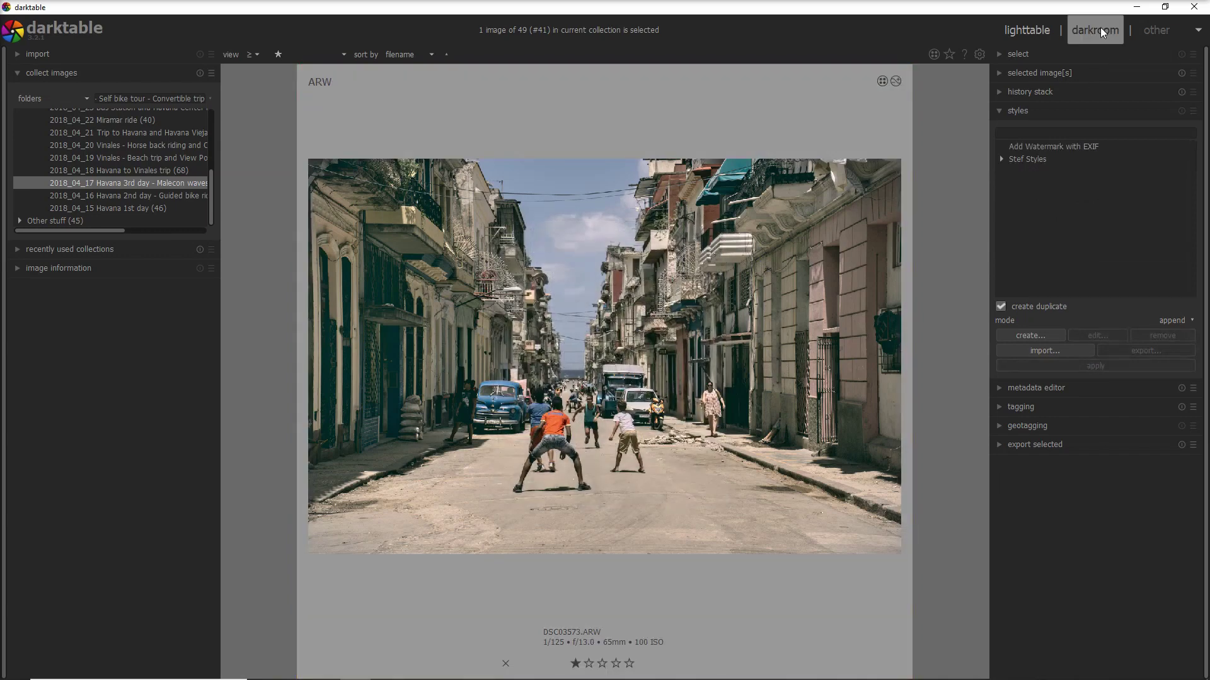
{"action": "left_click", "coordinate": [1095, 29]}
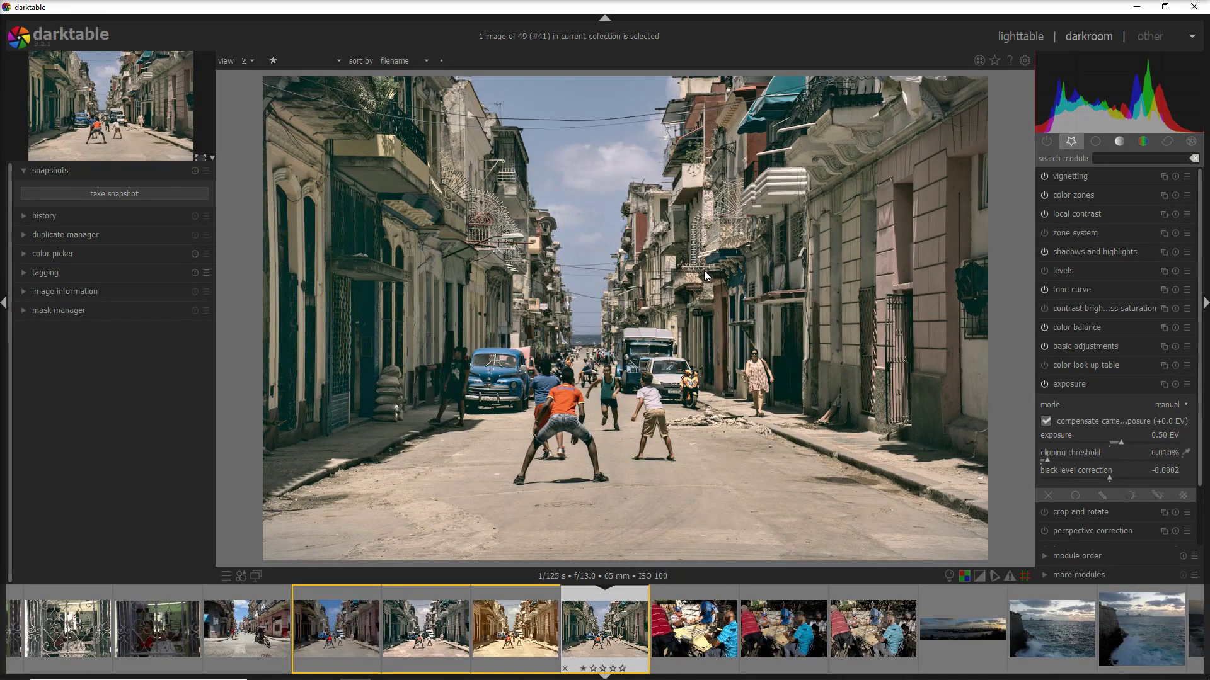
Lower color balance shadows saturation to 0.32% and start a new style from the history stack
{"action": "left_click", "coordinate": [1113, 328]}
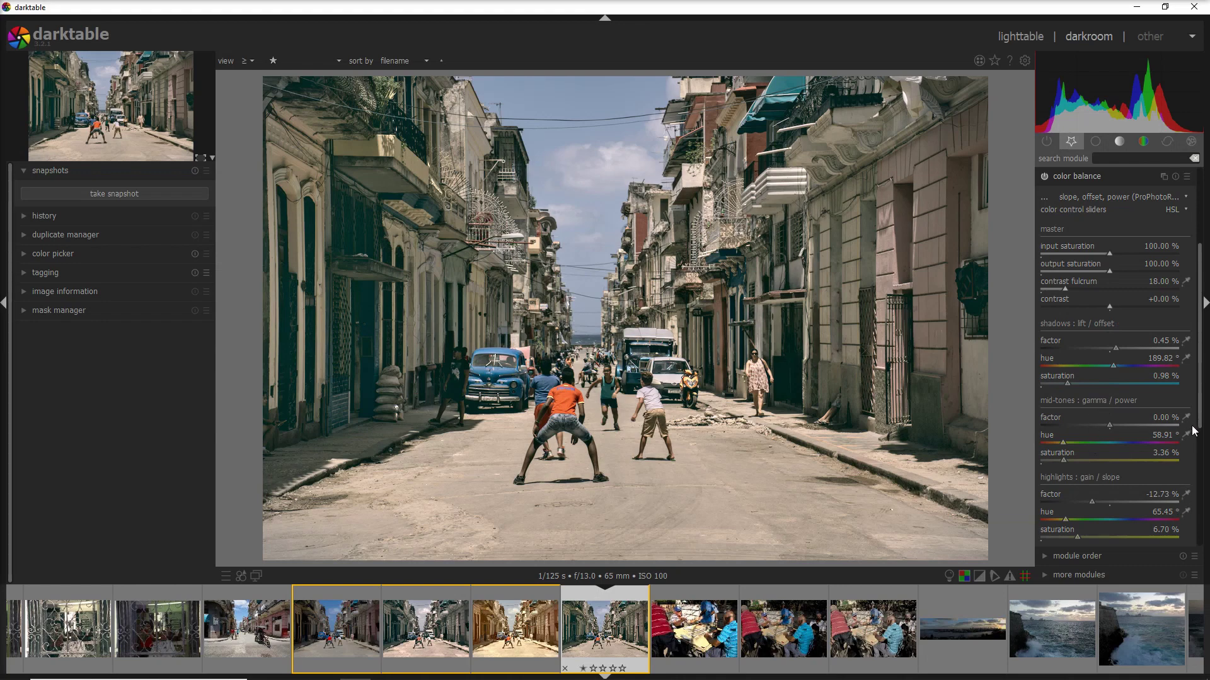
{"action": "scroll", "coordinate": [1195, 431], "scroll_direction": "down", "scroll_amount": 2}
{"action": "scroll", "coordinate": [1067, 338], "scroll_direction": "down", "scroll_amount": 1}
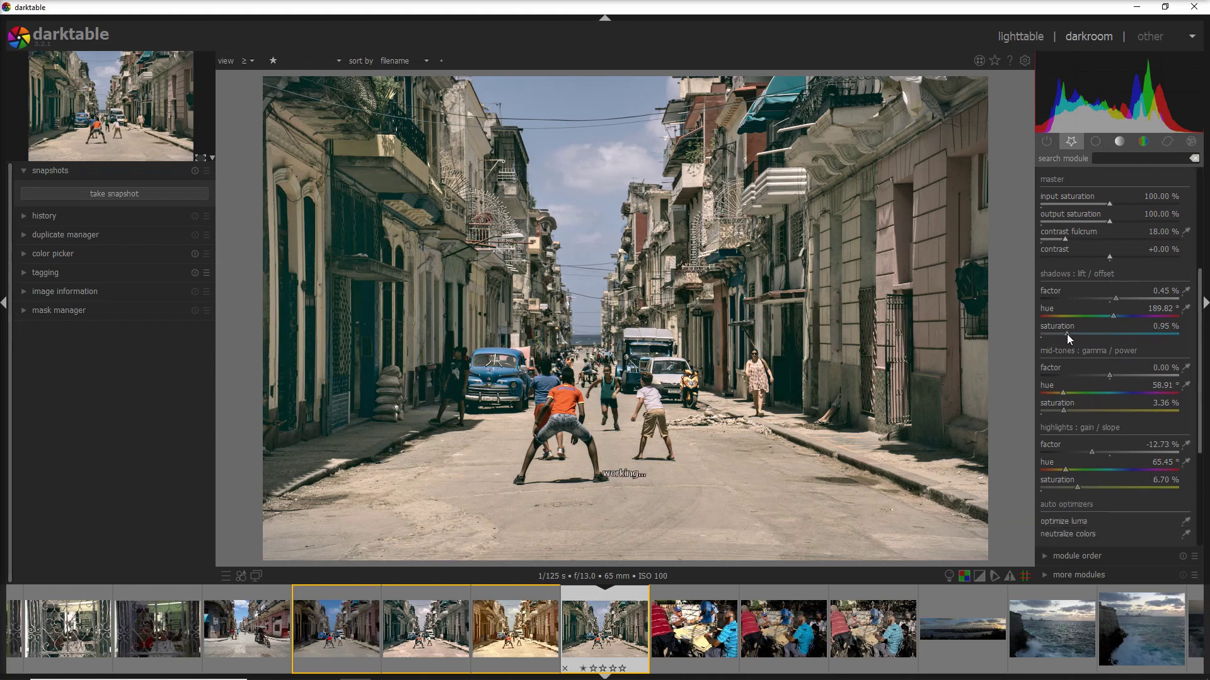
{"action": "scroll", "coordinate": [1051, 334], "scroll_direction": "down", "scroll_amount": 2}
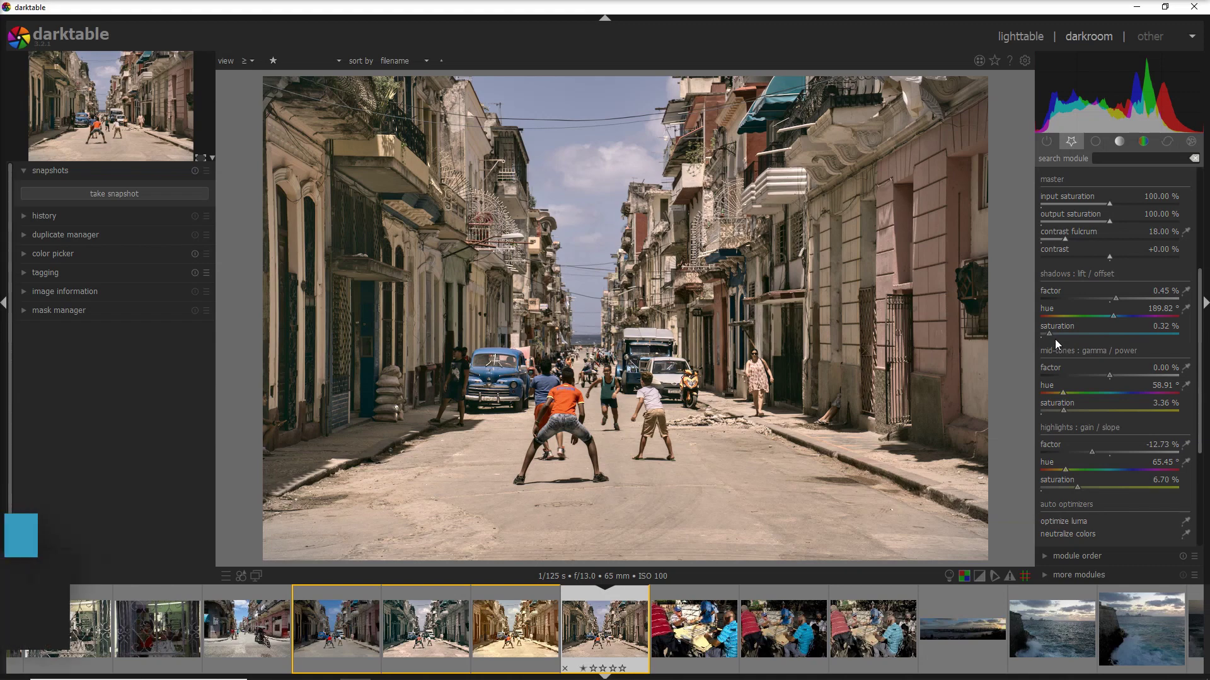
{"action": "left_click", "coordinate": [23, 221]}
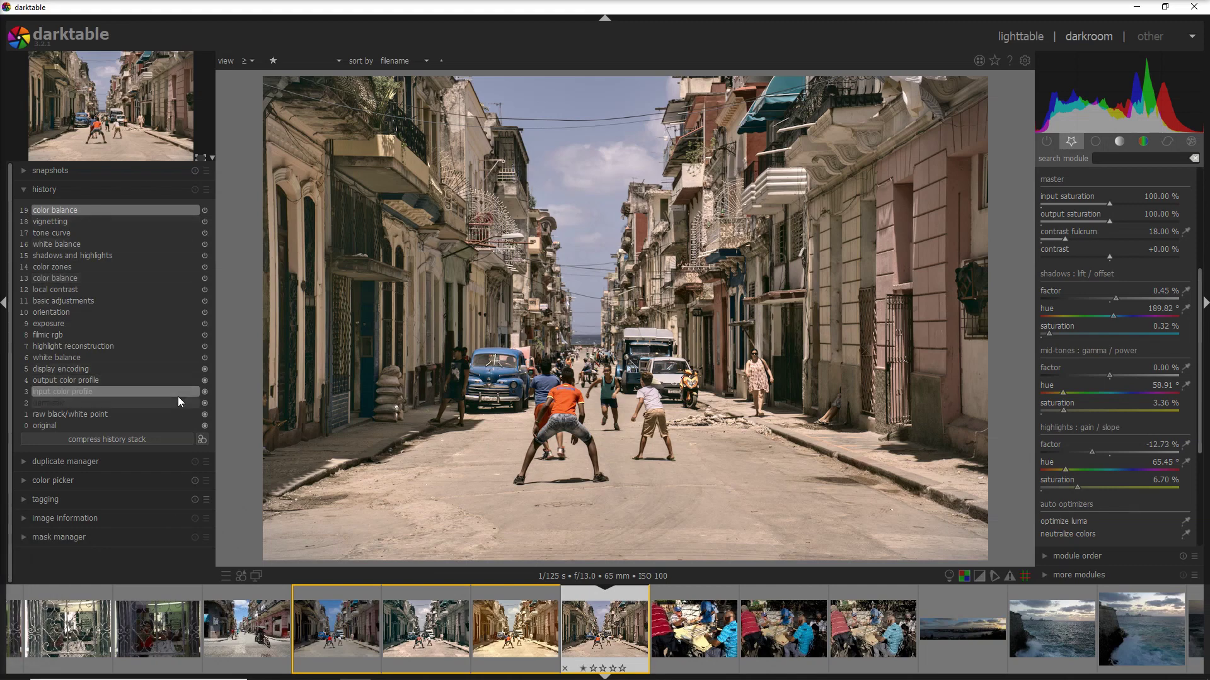
{"action": "left_click", "coordinate": [202, 440]}
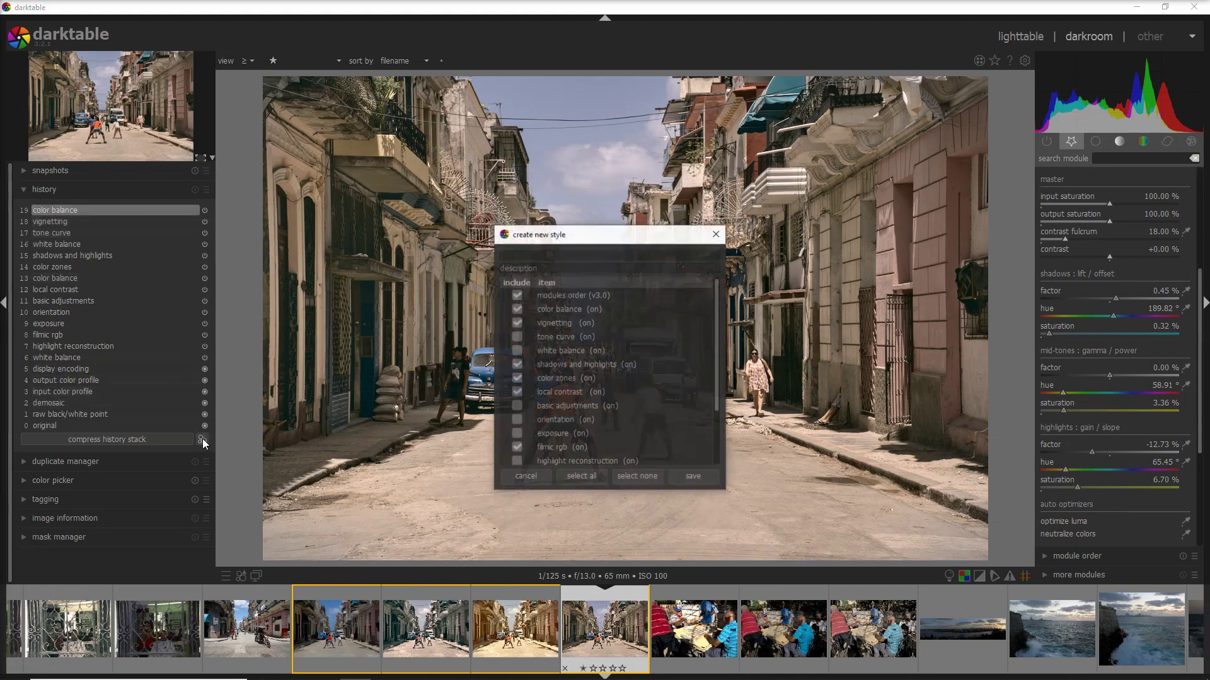